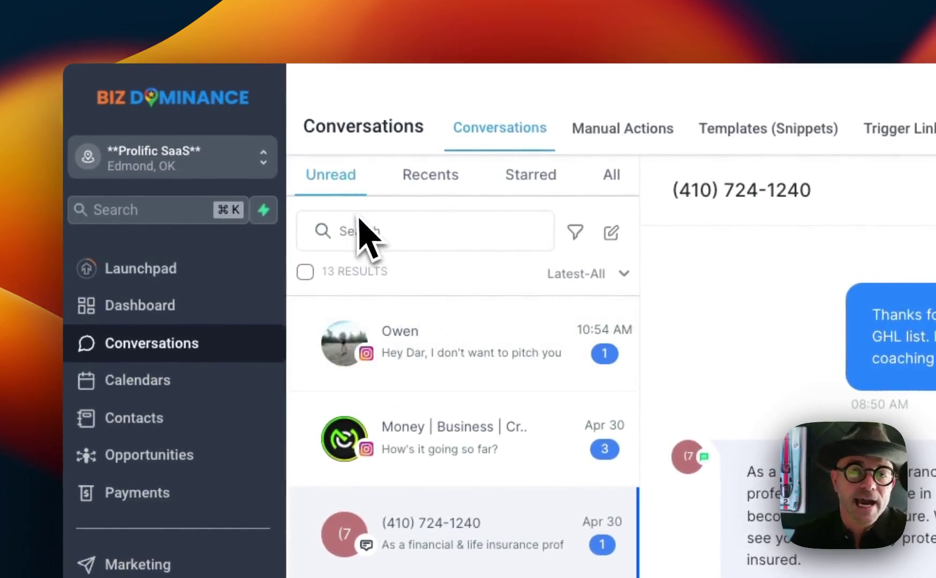
Cycle through the Recents and Starred tabs to the All conversations list.
left_click(435, 178)
left_click(538, 178)
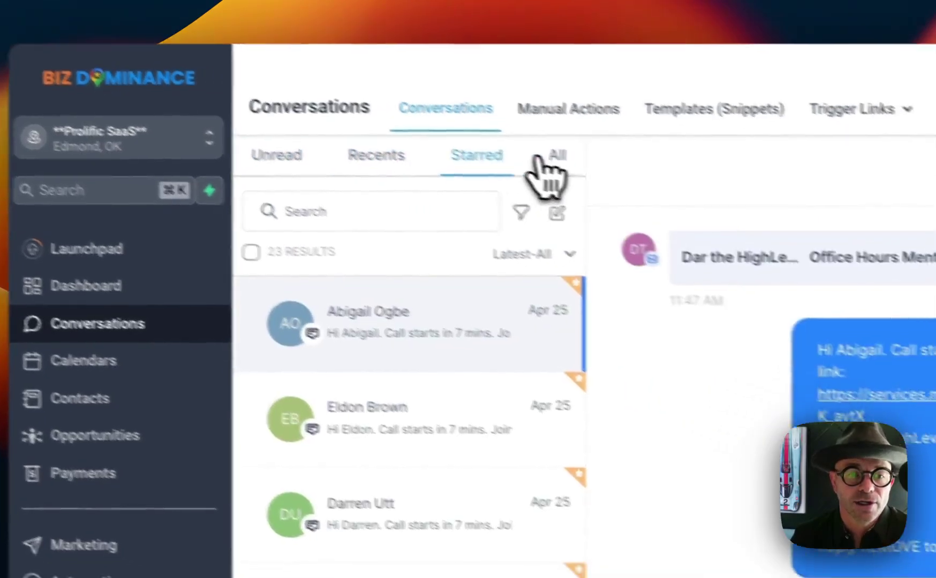
left_click(536, 158)
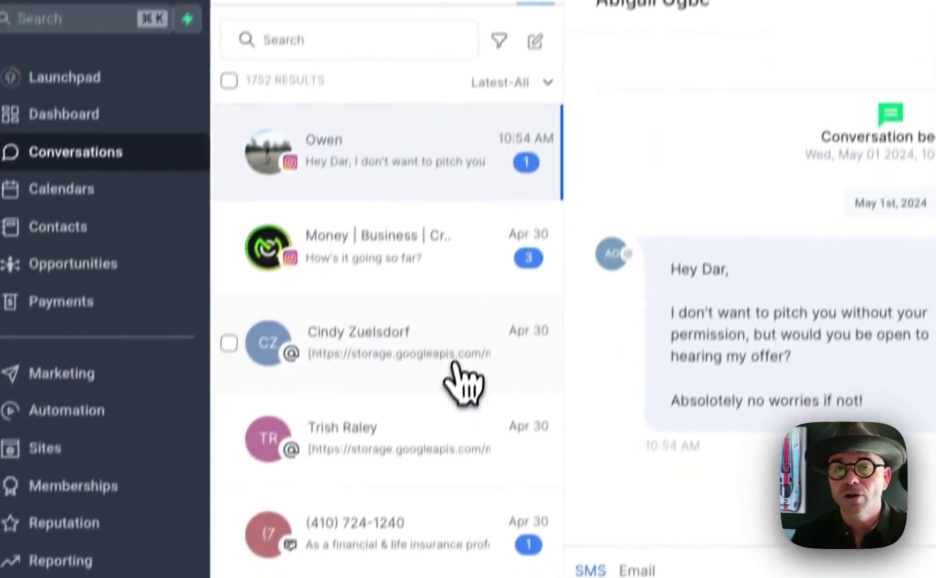
Load 20 more older conversations into the list, then return to the top.
scroll(284, 380, "down", 10)
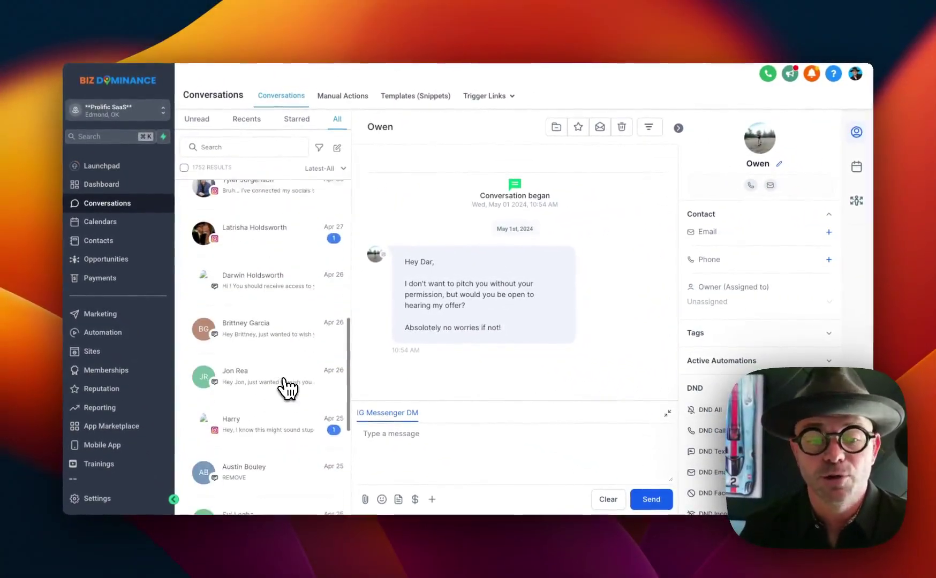
scroll(287, 388, "down", 5)
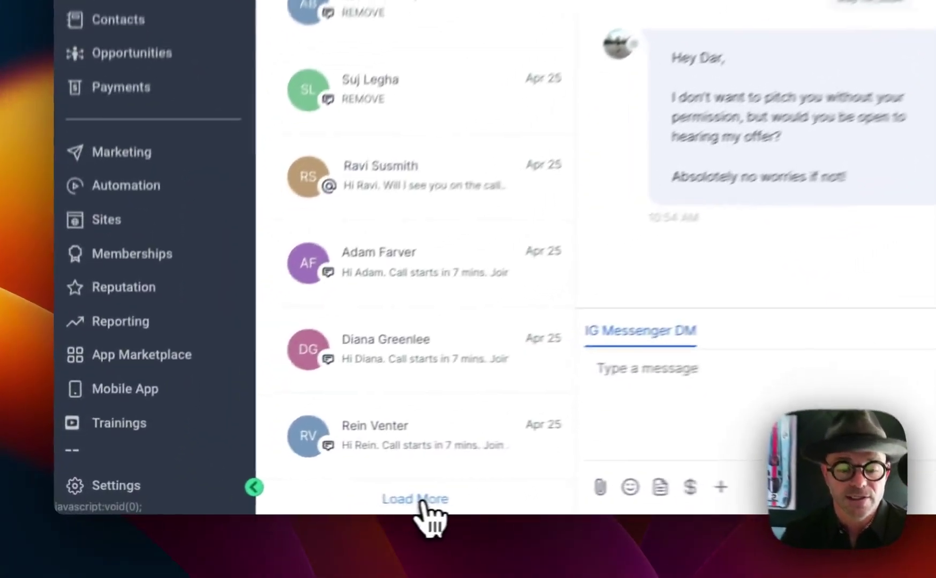
left_click(422, 501)
scroll(485, 302, "down", 5)
scroll(484, 302, "down", 5)
scroll(484, 302, "down", 1)
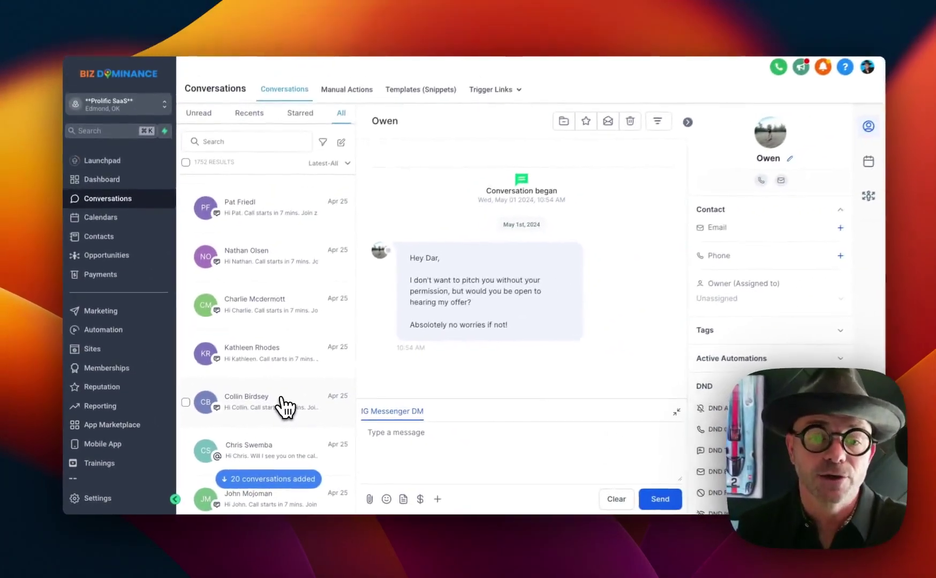
scroll(281, 410, "up", 10)
scroll(283, 409, "up", 10)
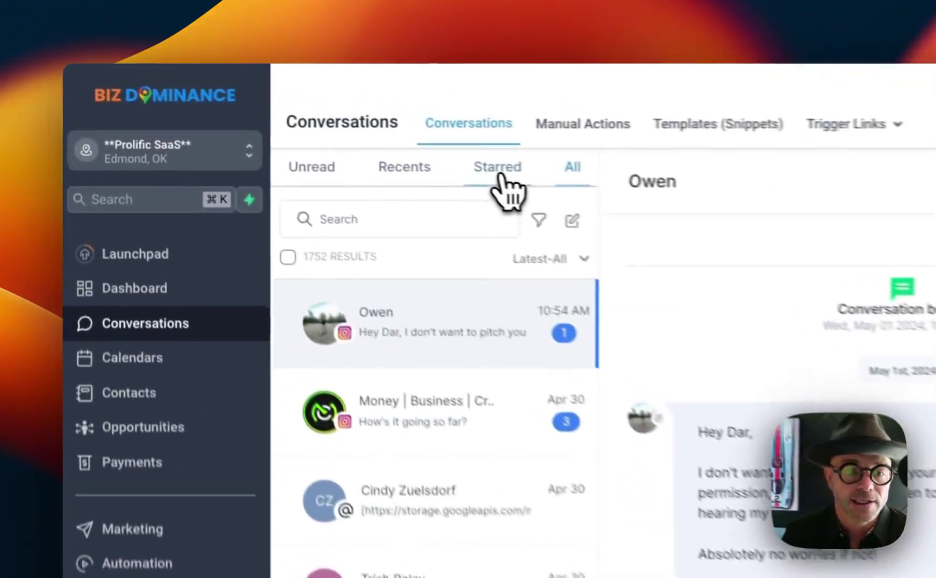
left_click(501, 176)
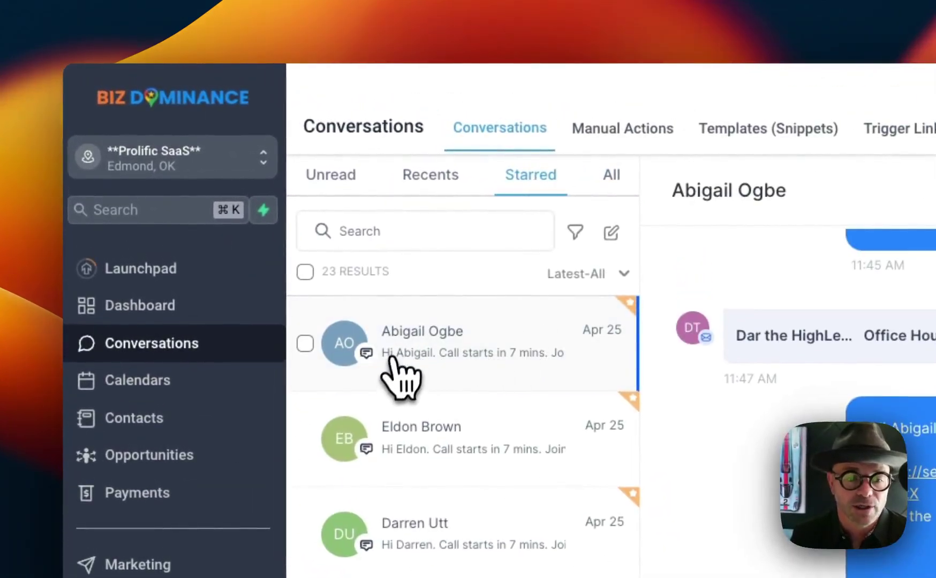
left_click(305, 343)
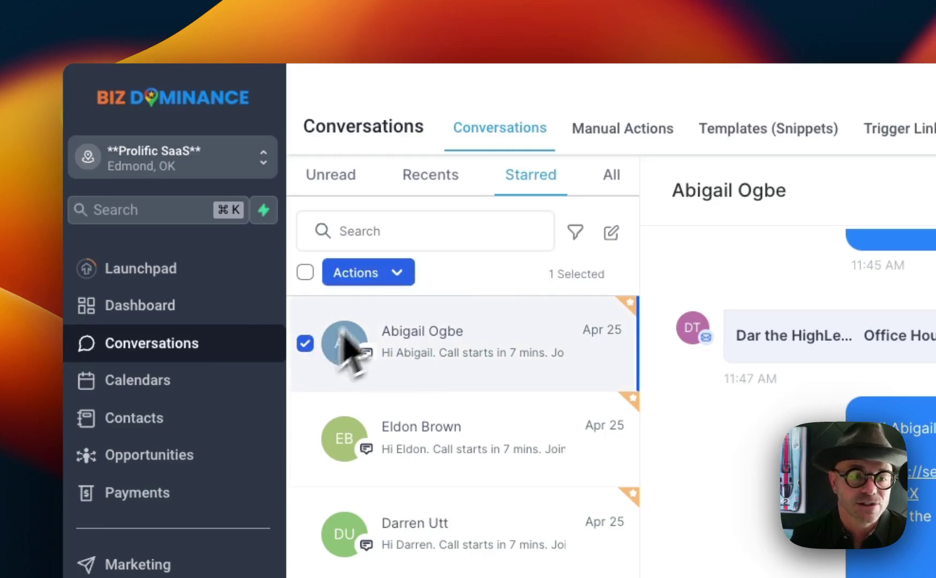
left_click(396, 273)
left_click(493, 390)
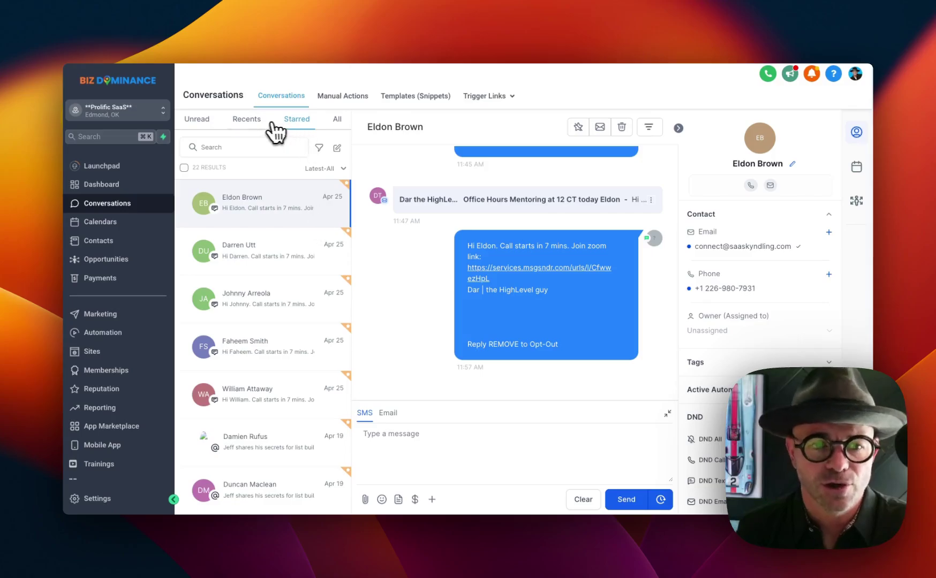
Go from Recents to the Unread tab, showing 13 conversations with Owen's Instagram message.
left_click(253, 122)
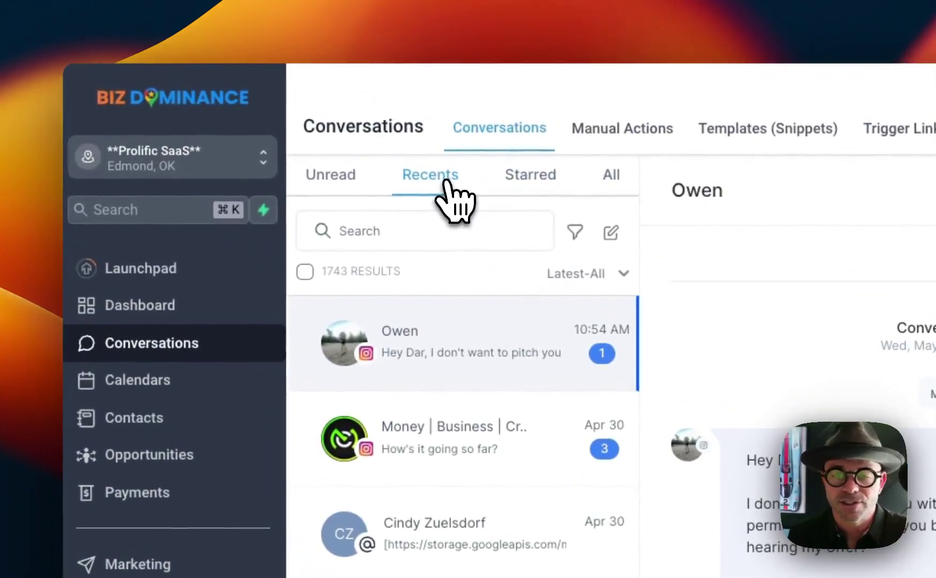
left_click(342, 181)
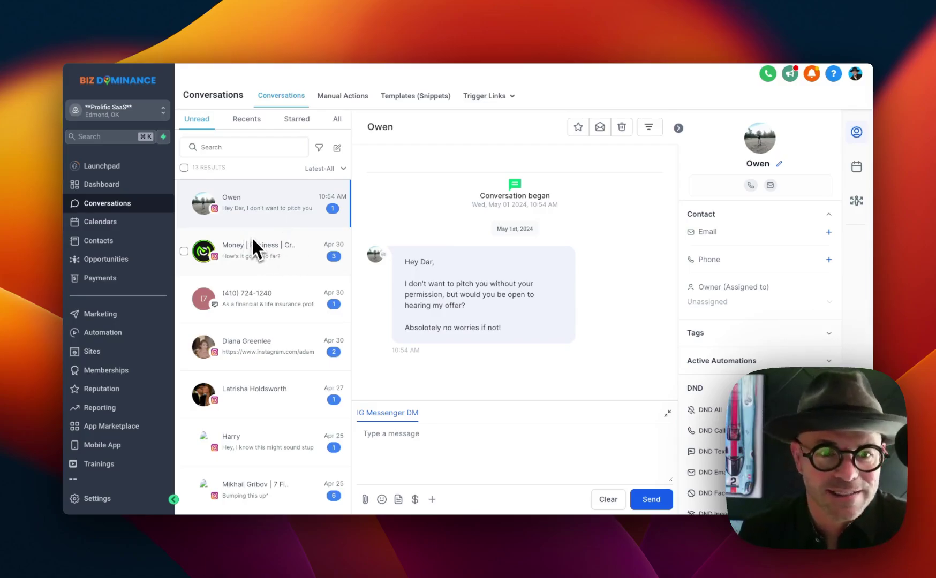
mouse_move(439, 344)
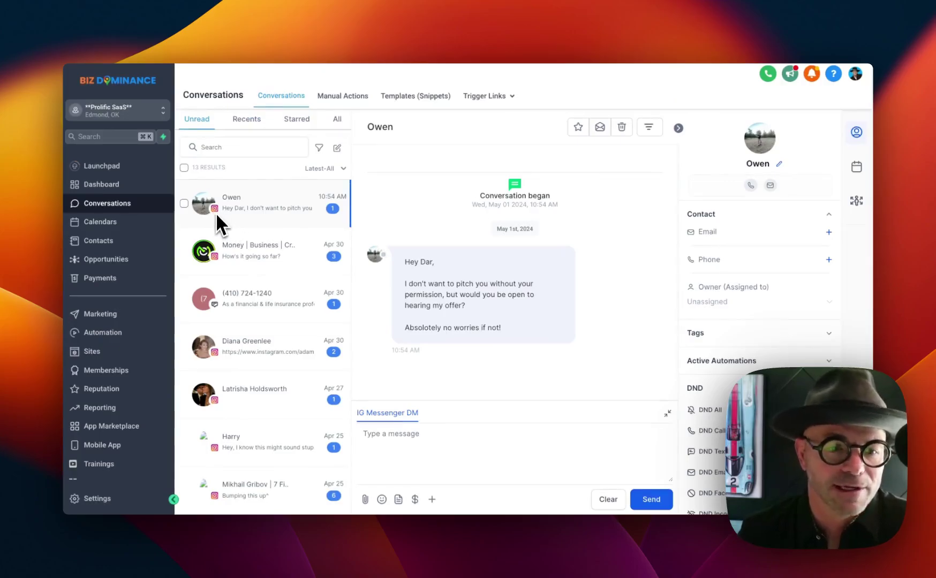
Scroll through the unread conversations and back to the top.
scroll(219, 343, "down", 1)
scroll(224, 377, "down", 3)
scroll(224, 381, "down", 2)
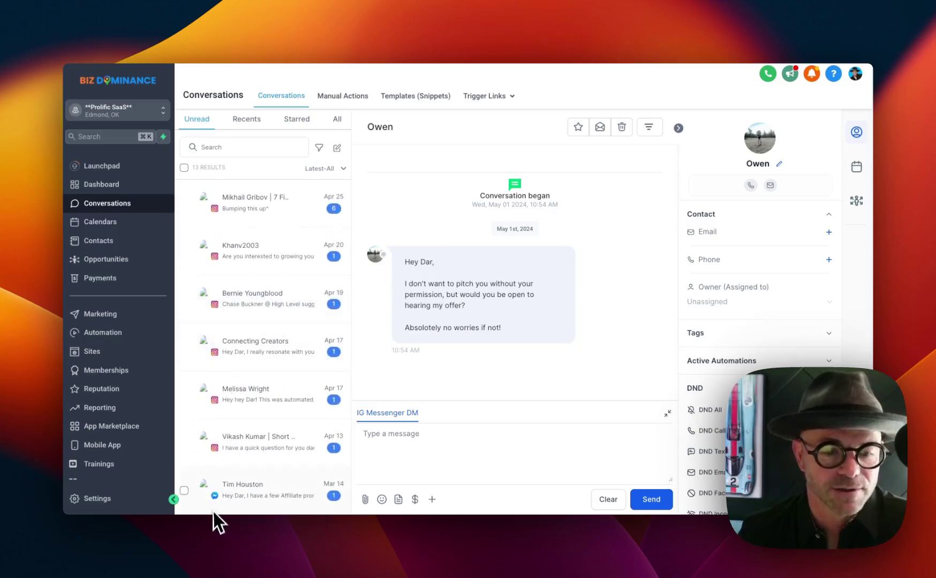
scroll(292, 359, "up", 1)
scroll(292, 359, "up", 4)
scroll(297, 343, "up", 1)
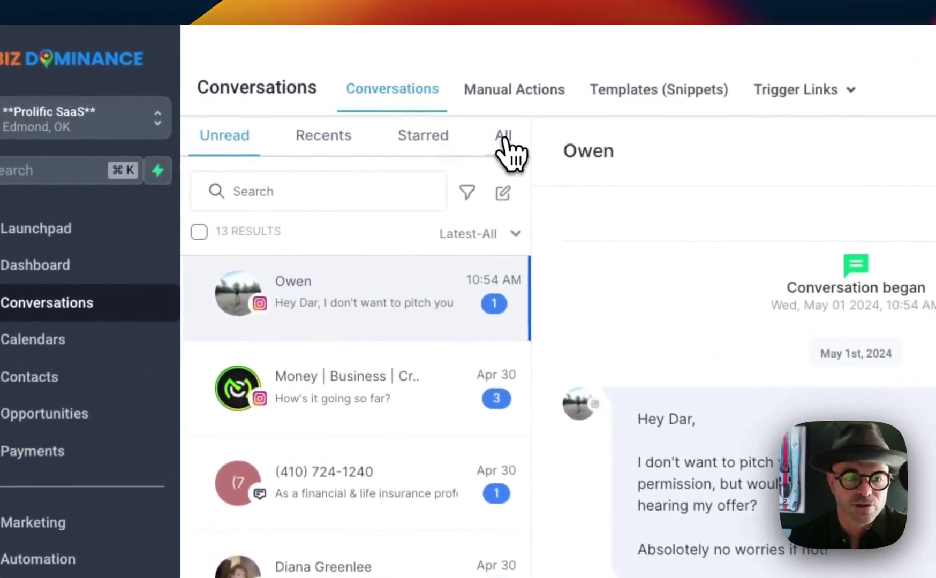
Switch to All to list 1,752 conversations and scroll through them.
left_click(337, 119)
scroll(455, 393, "down", 5)
scroll(455, 386, "down", 2)
scroll(455, 386, "down", 1)
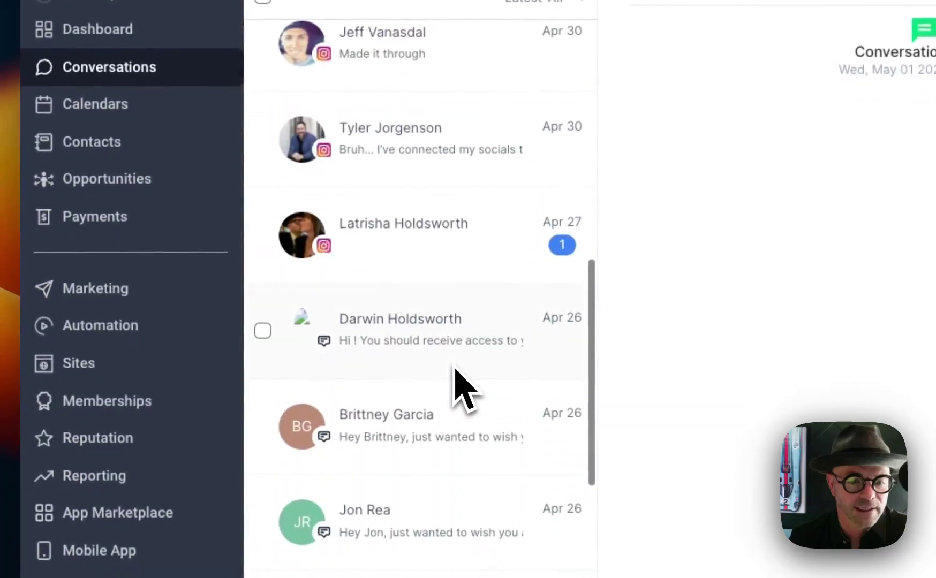
scroll(325, 354, "down", 2)
scroll(283, 351, "down", 2)
scroll(280, 351, "down", 1)
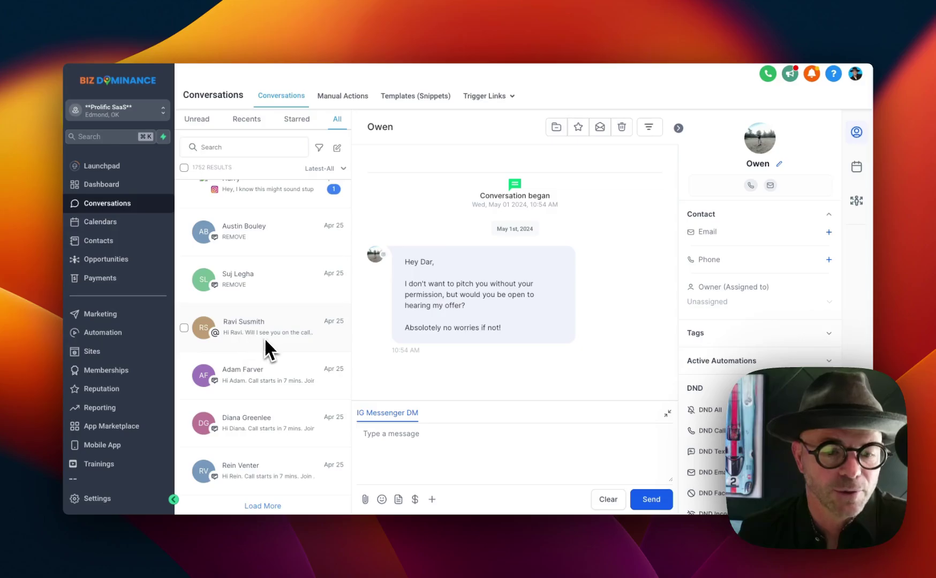
scroll(264, 338, "up", 10)
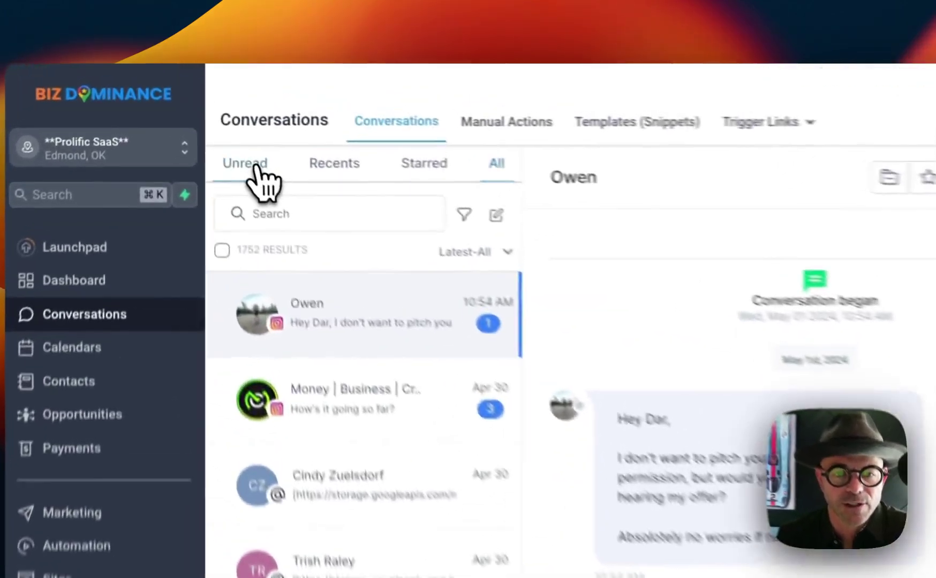
Reply 'No thanks' to Owen's Instagram DM, and confirm Unread drops to 12.
left_click(206, 120)
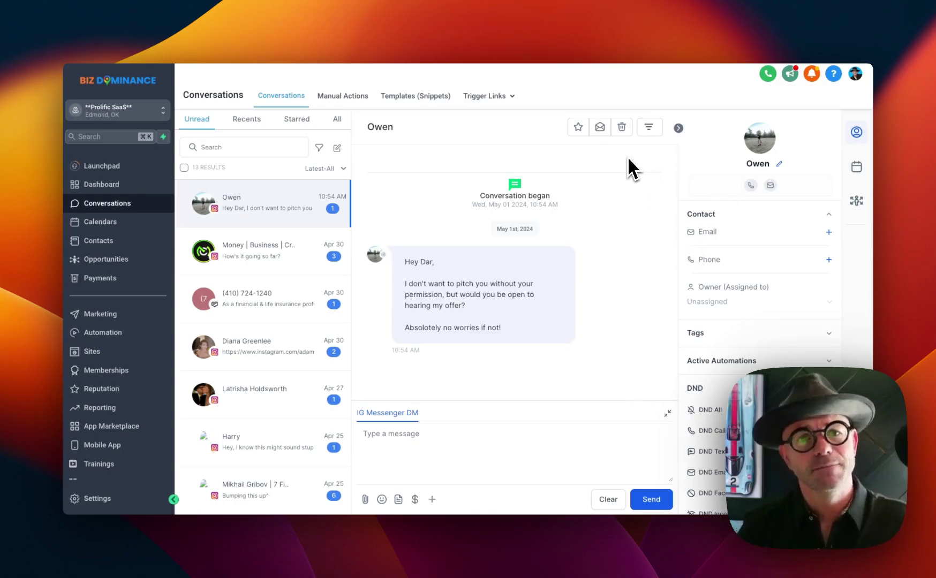
left_click(425, 455)
type("No thanks")
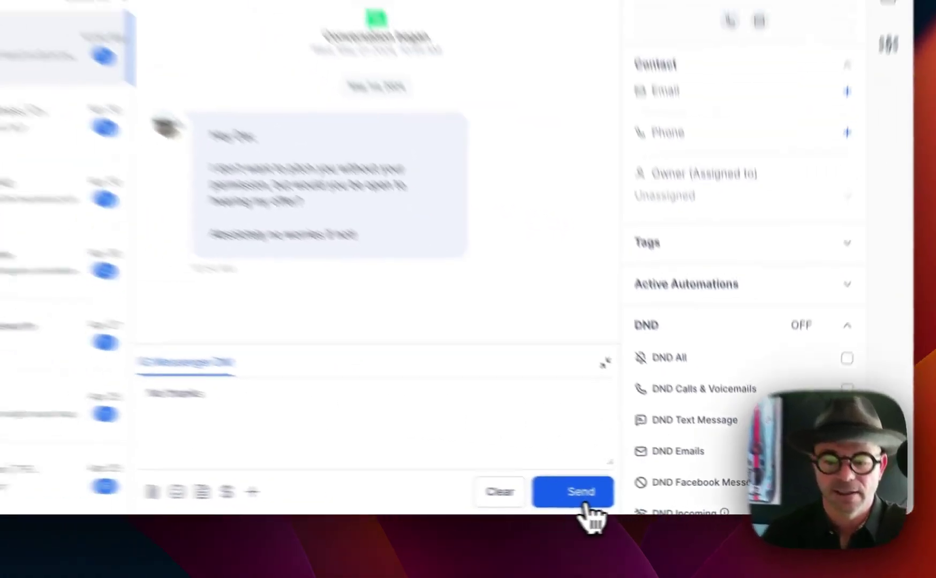
left_click(648, 503)
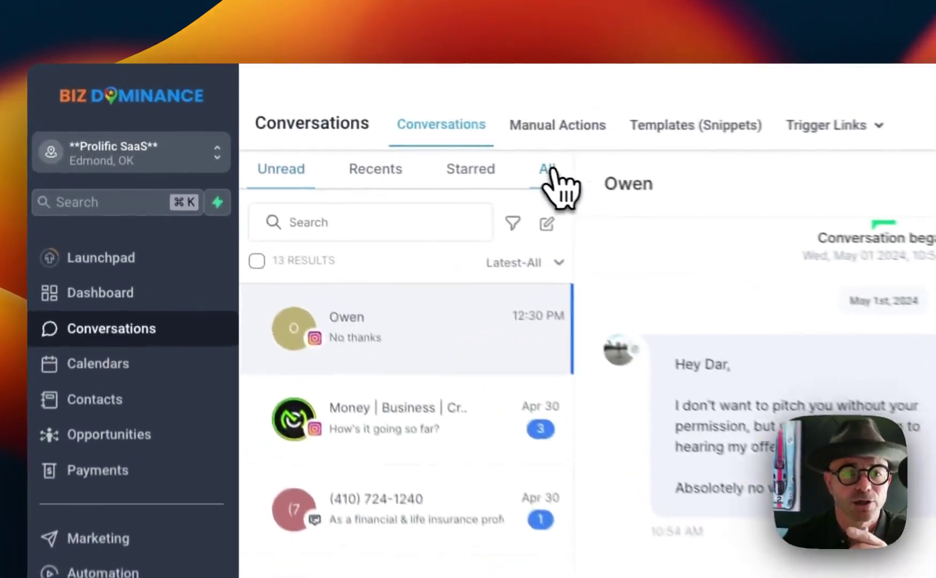
left_click(337, 119)
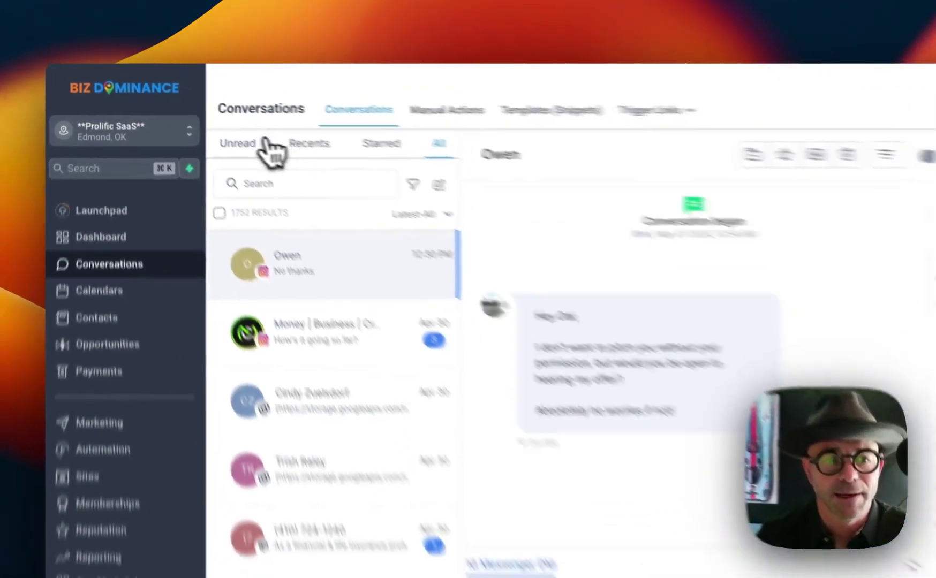
left_click(204, 120)
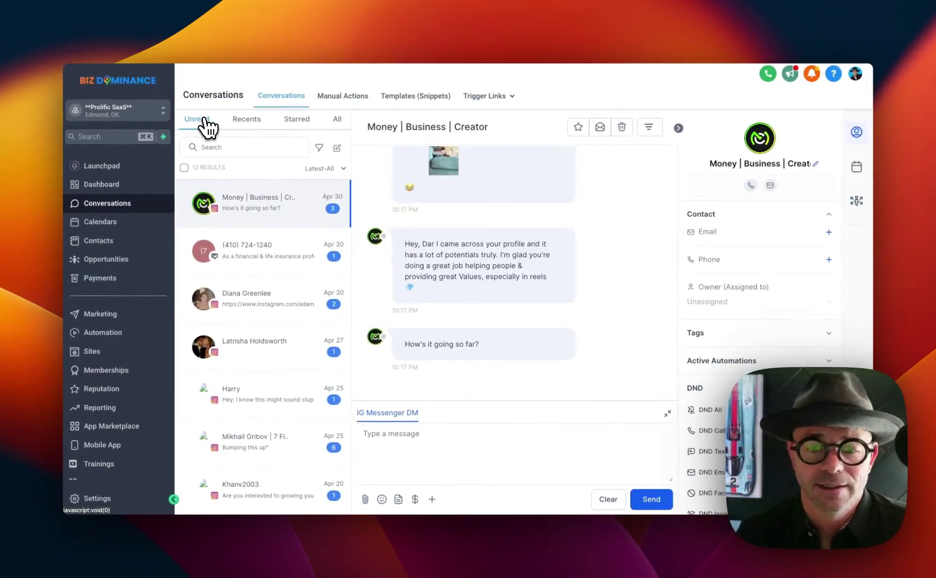
left_click(266, 261)
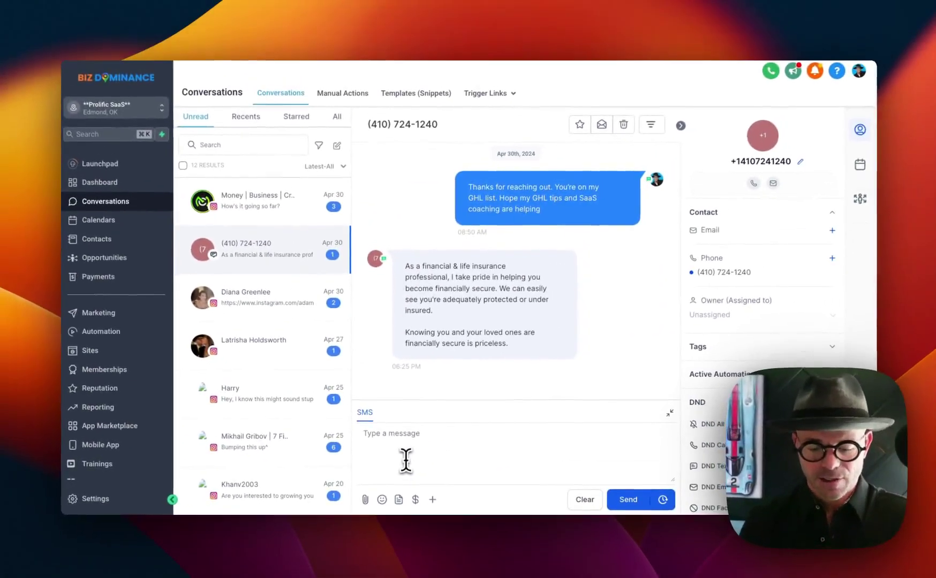
type("No thanks. Please REMOVE and STOP")
left_click(605, 499)
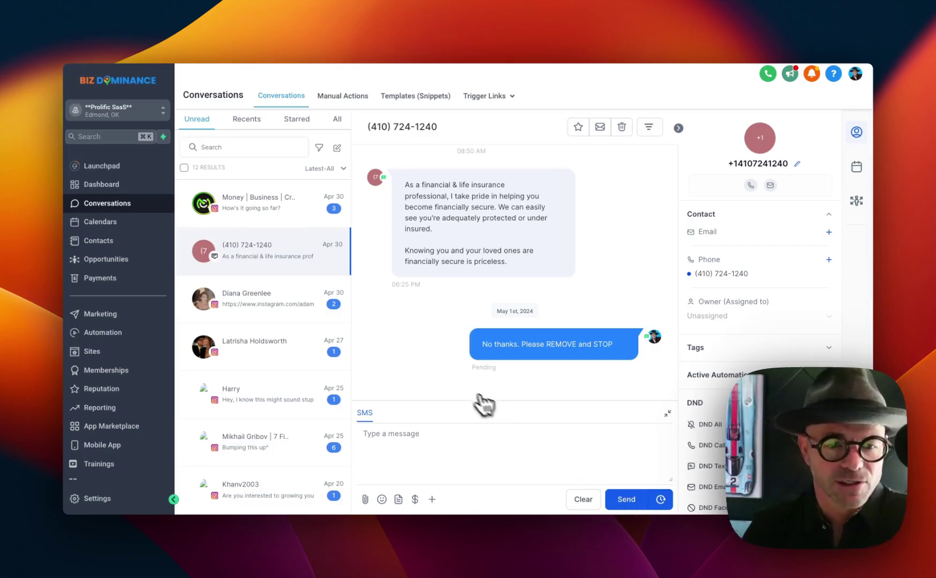
Toggle All, Unread, then All to see both replies atop 1,752 conversations.
left_click(337, 124)
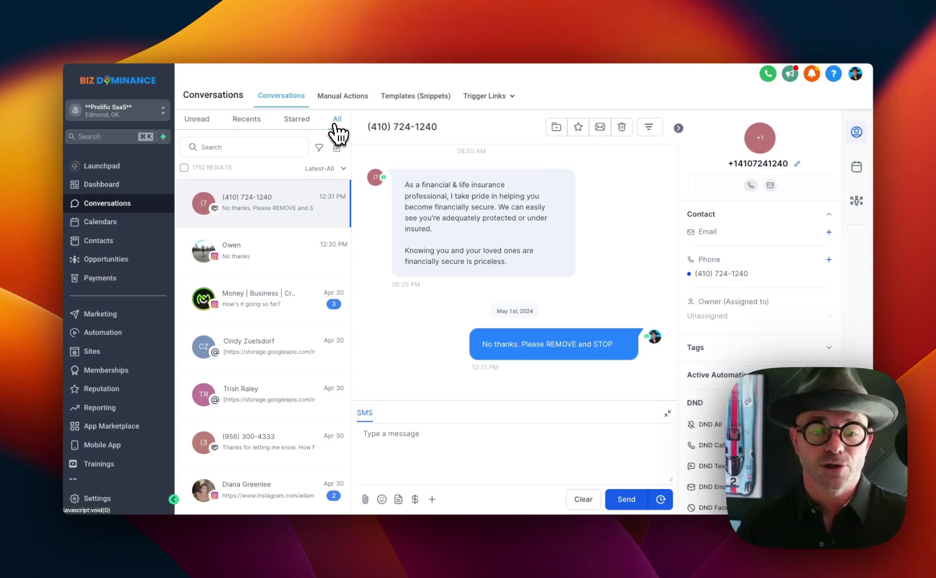
left_click(198, 121)
left_click(337, 120)
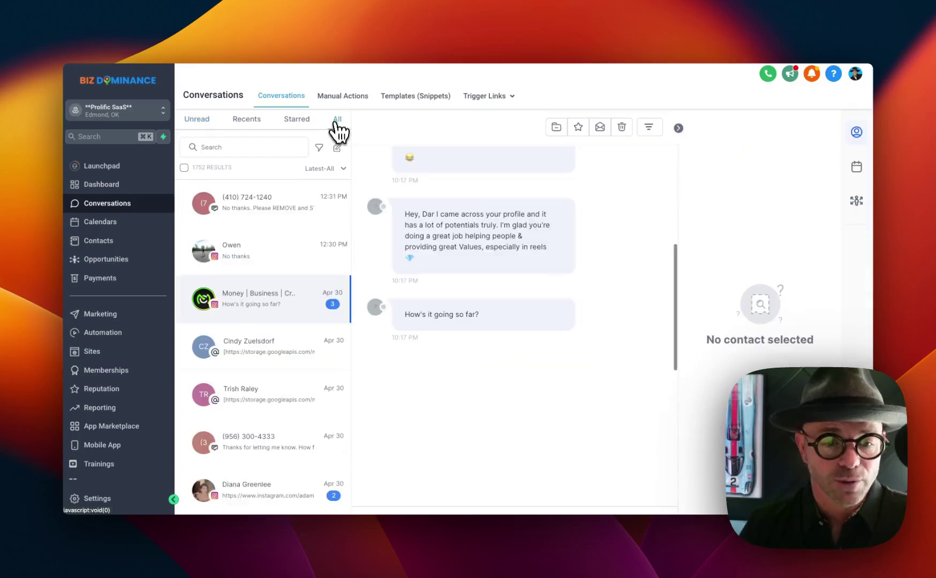
scroll(292, 343, "down", 2)
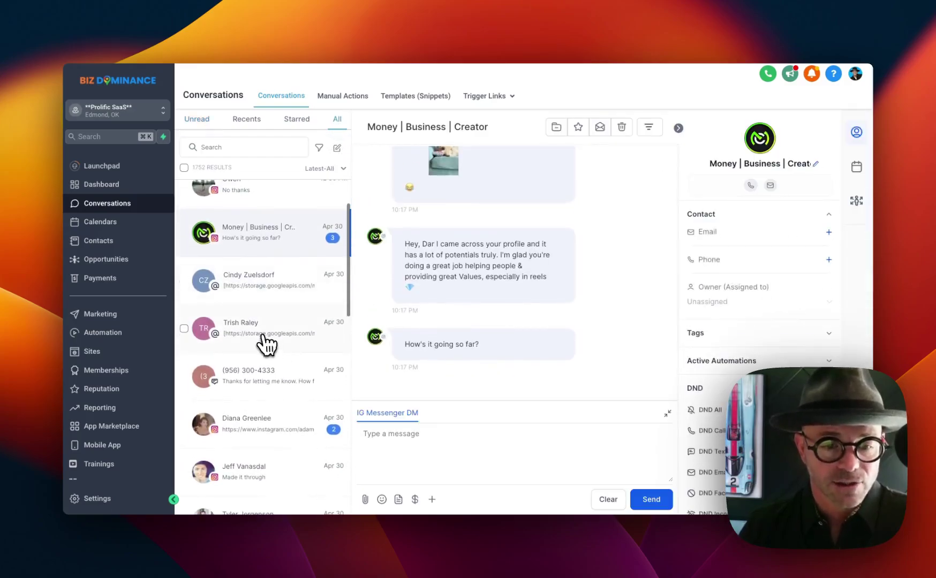
left_click(262, 338)
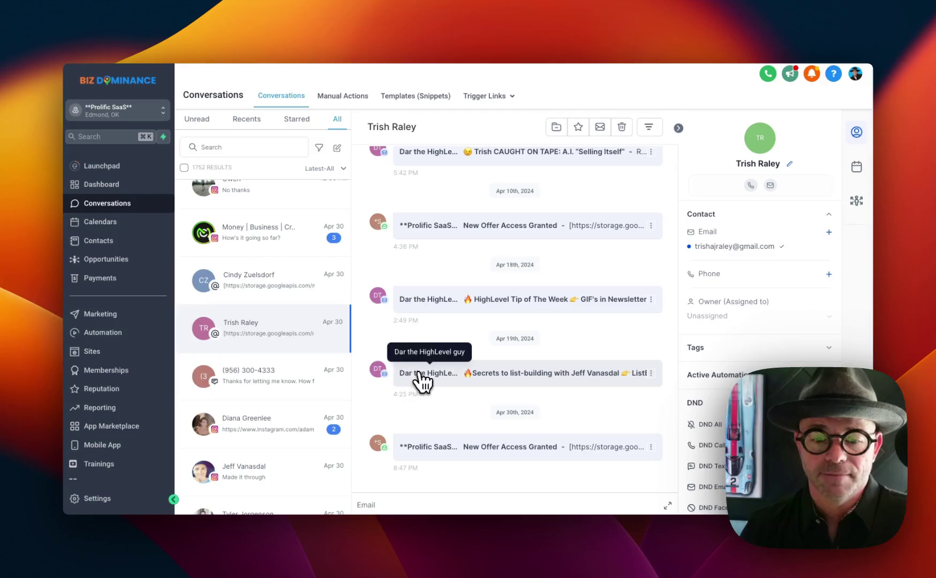
left_click(421, 375)
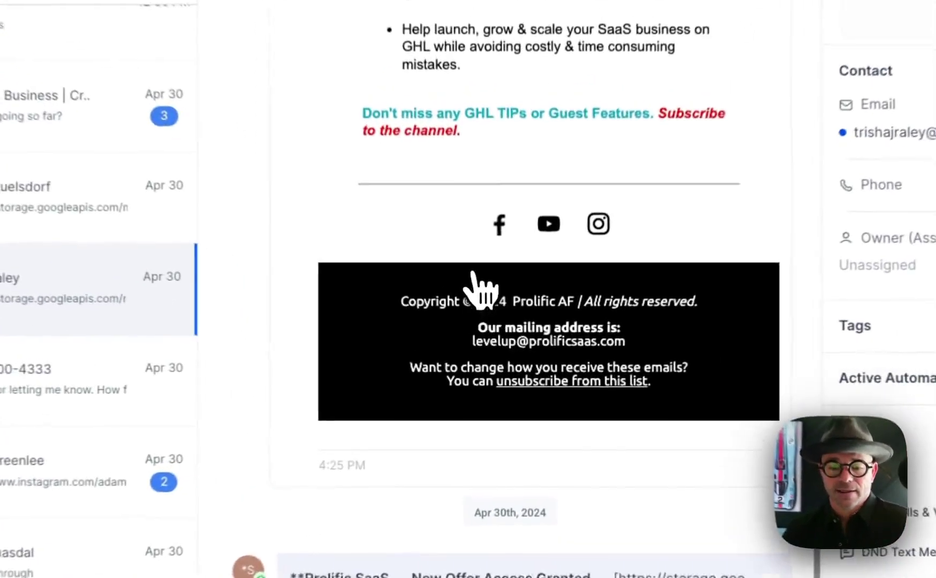
scroll(478, 286, "up", 5)
scroll(478, 286, "up", 3)
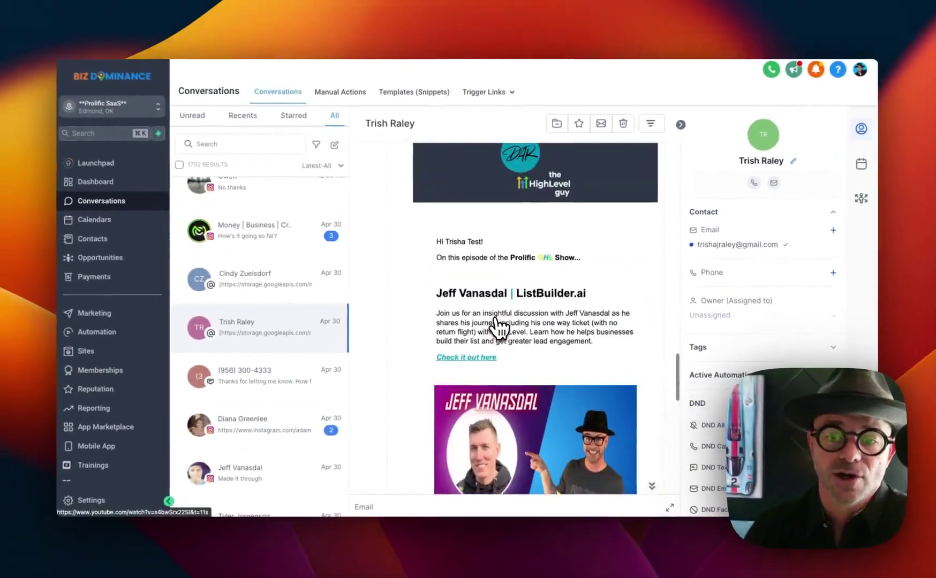
scroll(498, 326, "up", 2)
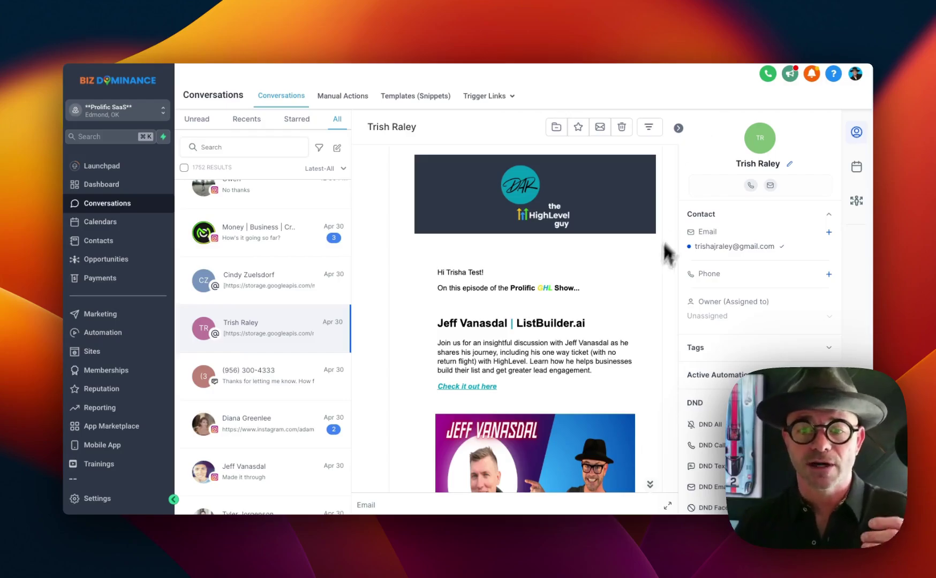
scroll(641, 294, "down", 2)
scroll(643, 299, "down", 5)
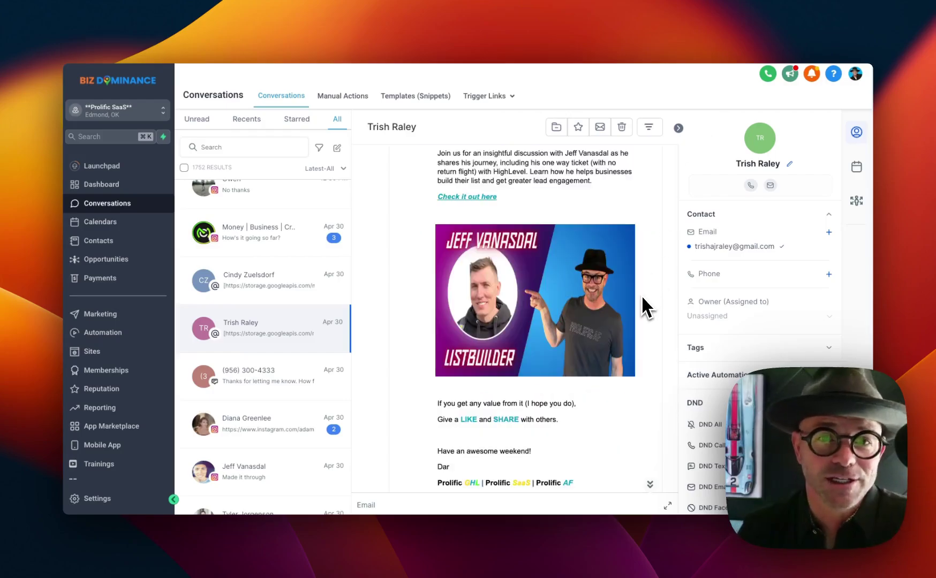